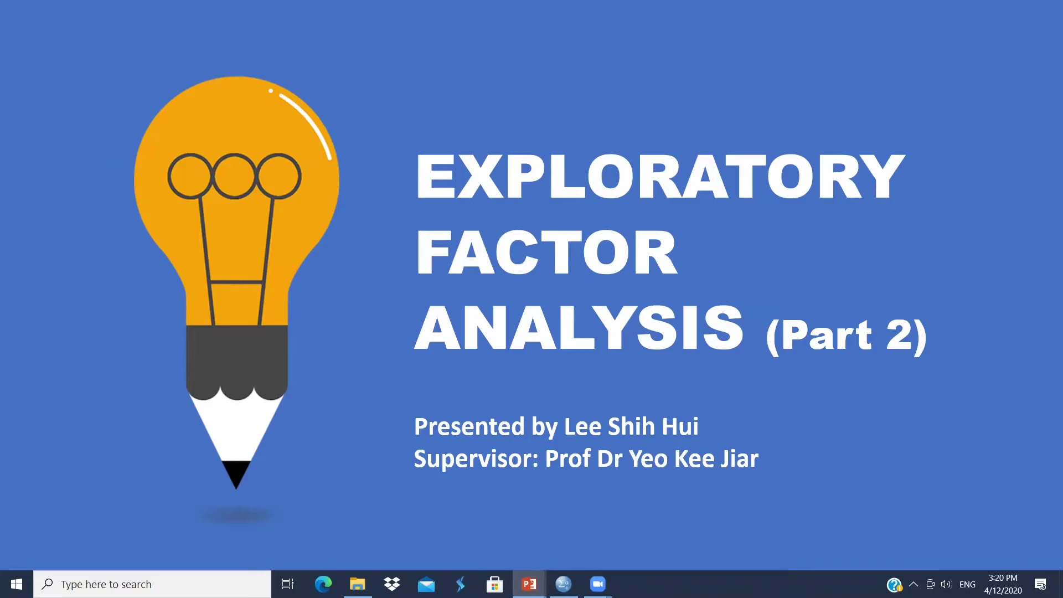
- Advance to the 'Key steps of EFA' slide and highlight step 01, 'Determine the extraction method'
key(Right)
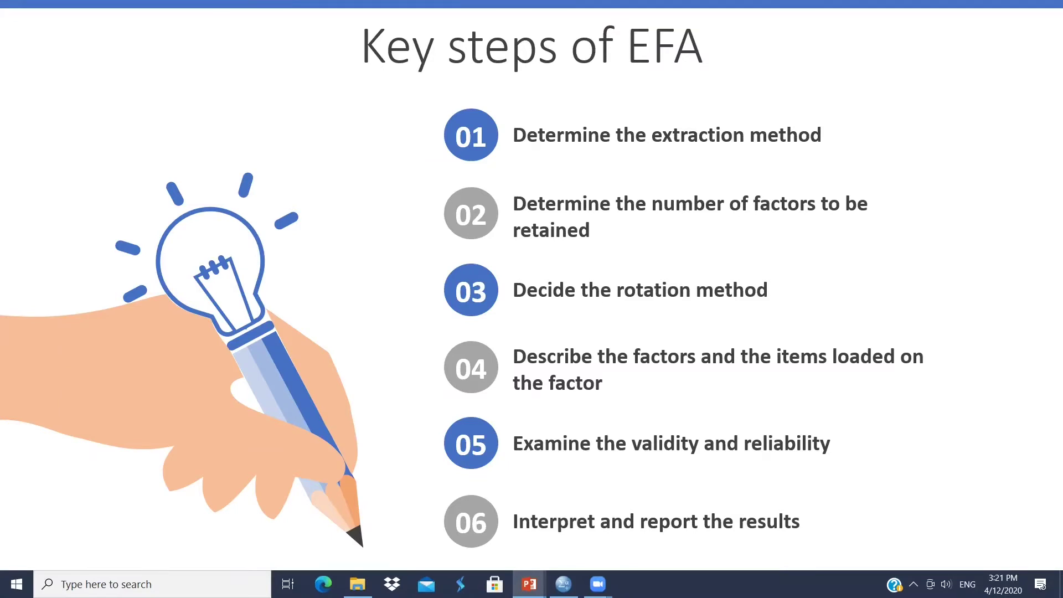
key(Right)
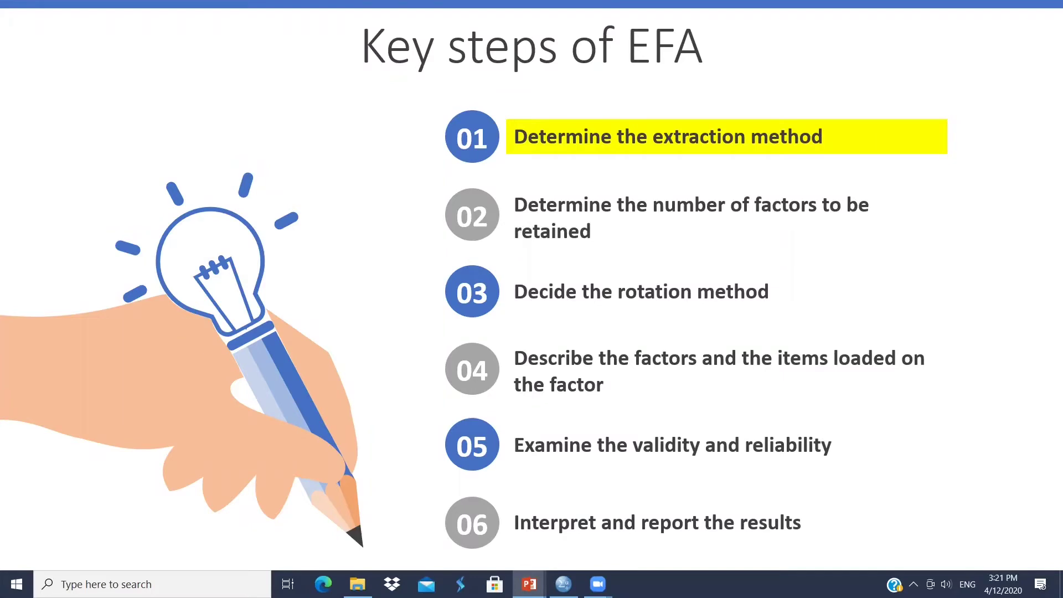
- Show the 'Step 1: Extraction method' slide, then switch to EFA_without outlier.sav in SPSS
key(Right)
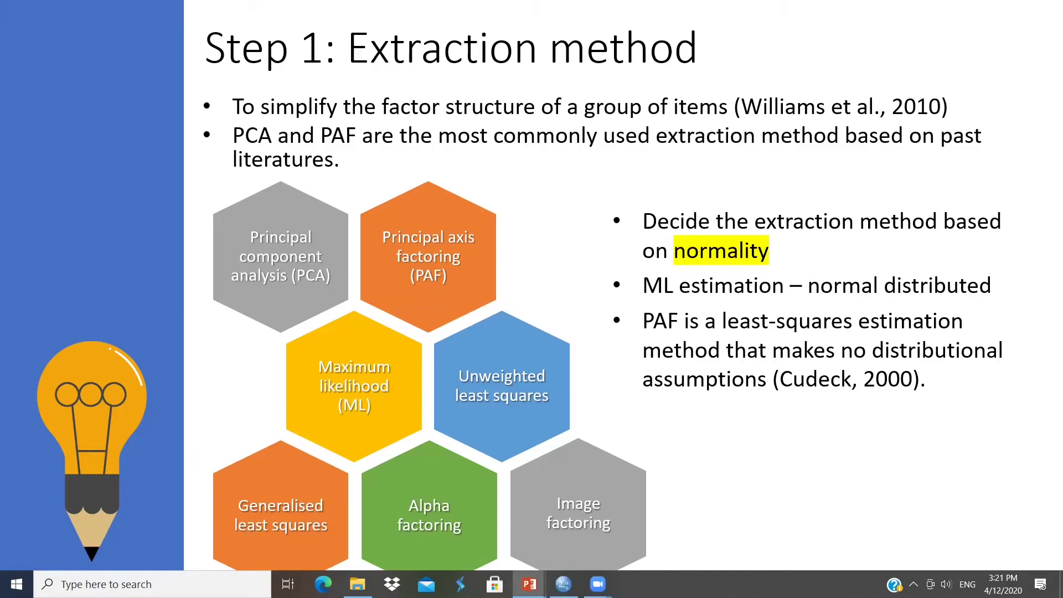
key(alt+Tab)
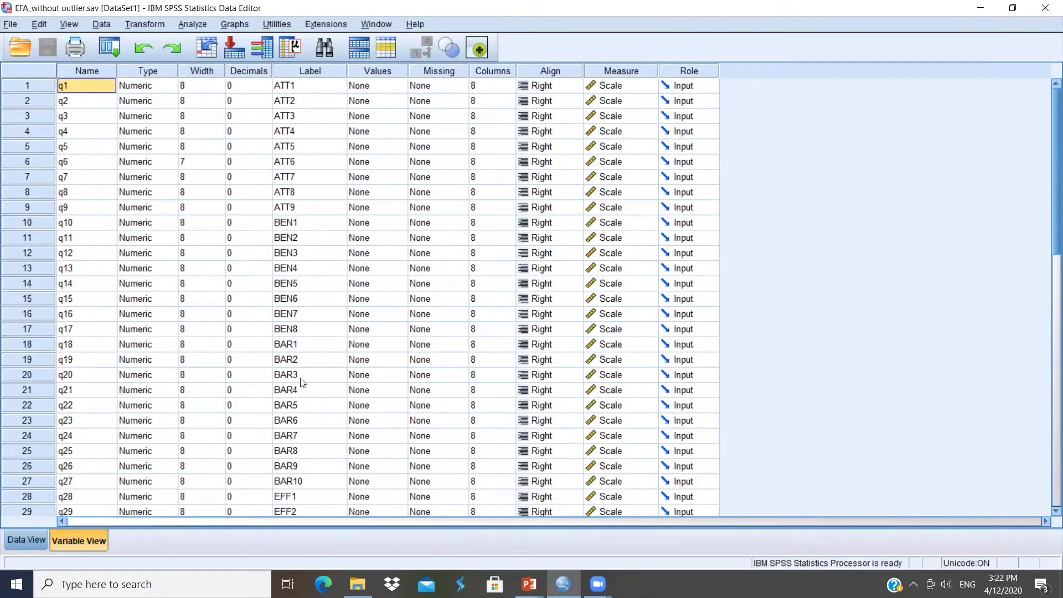
- Scroll through the q1–q32 variable definitions, then switch to Data View
scroll(329, 322, down, 4)
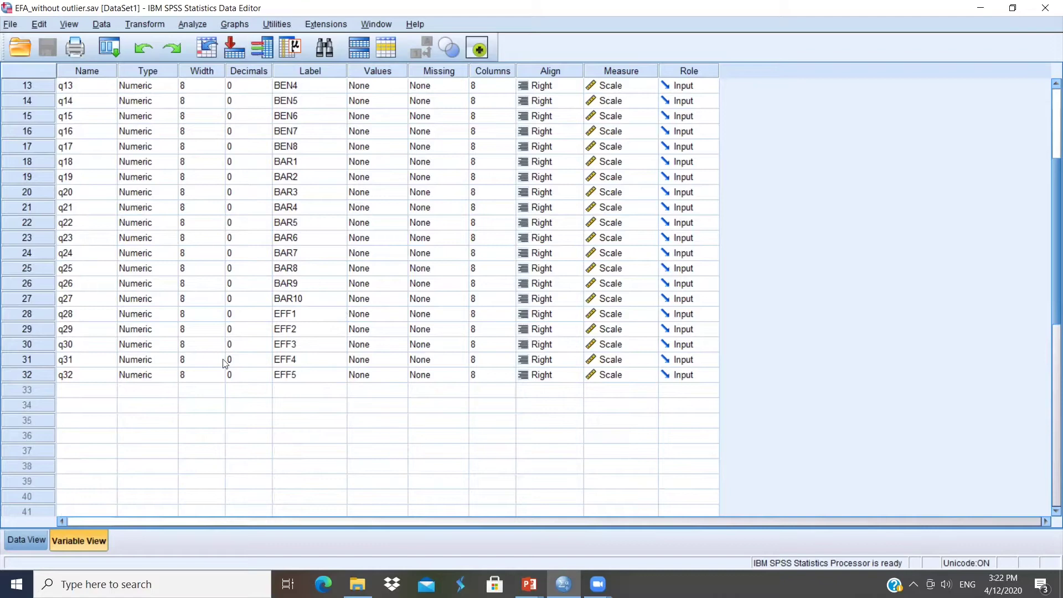
click(24, 540)
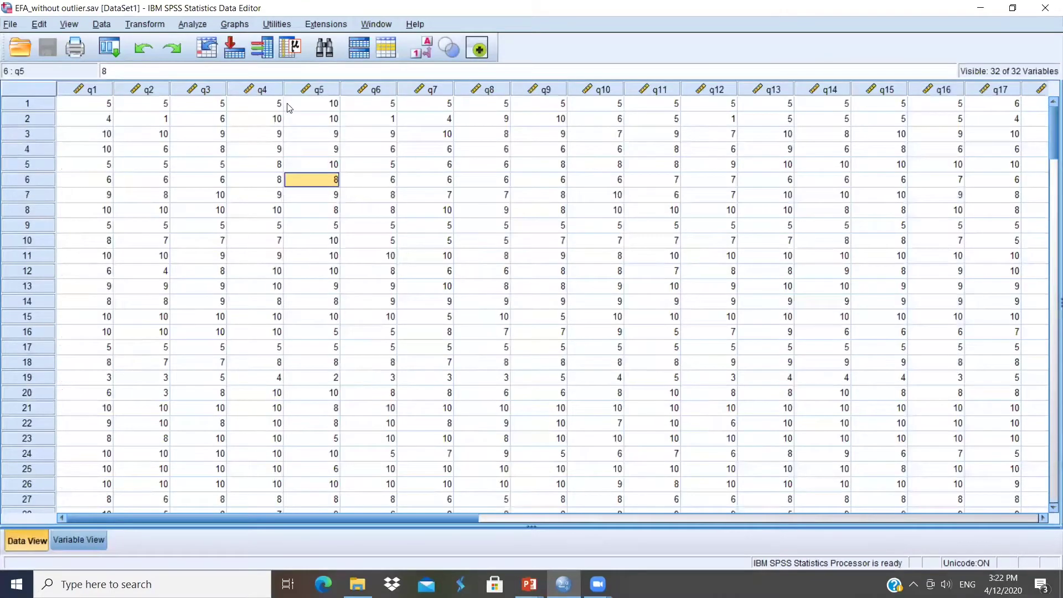
- Start a Dimension Reduction > Factor analysis with all variables in the analysis list
click(191, 24)
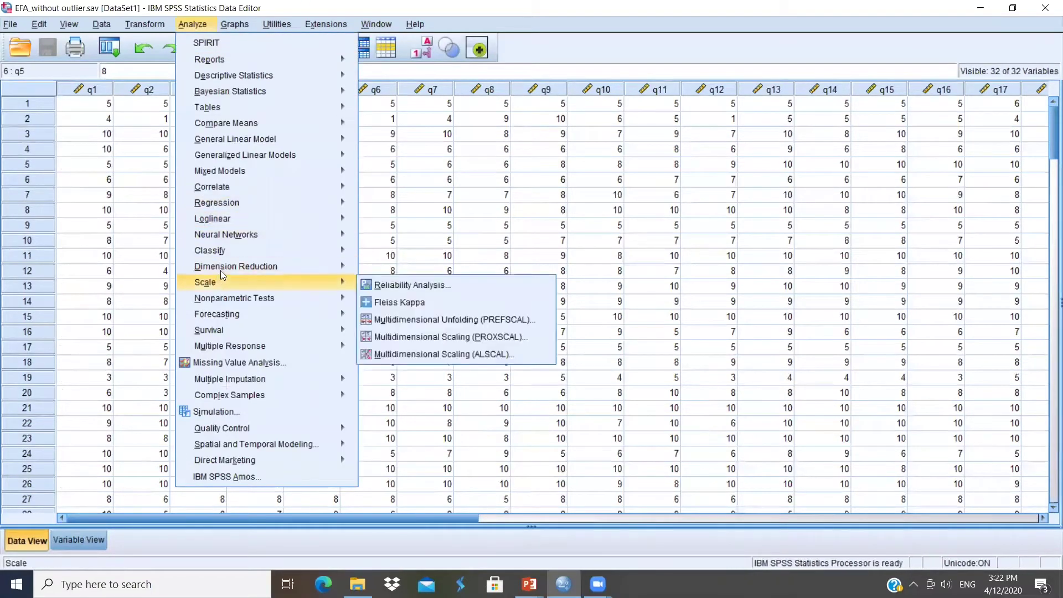
mouse_move(225, 266)
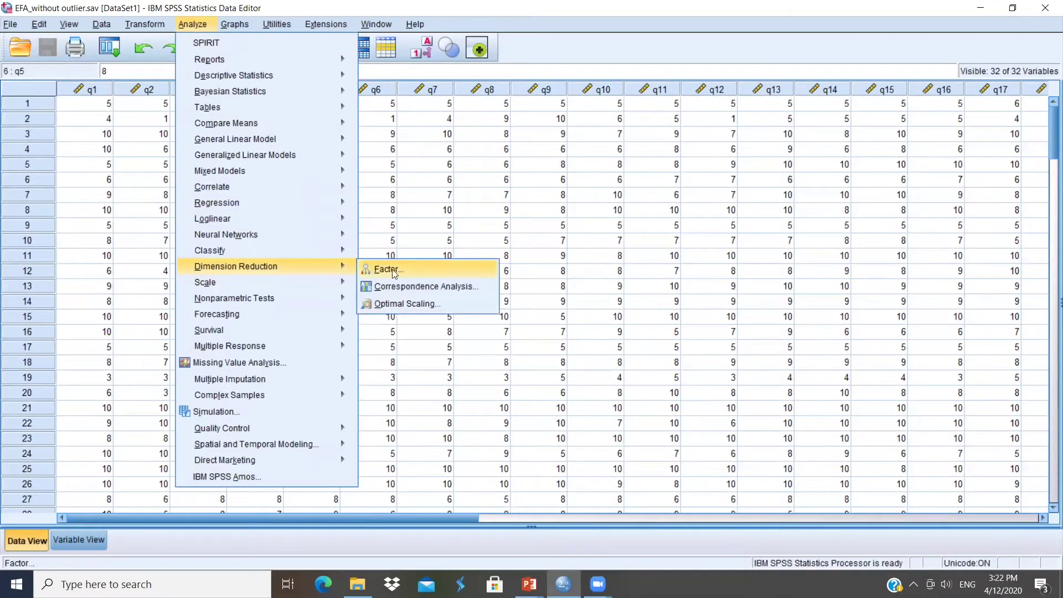
click(413, 269)
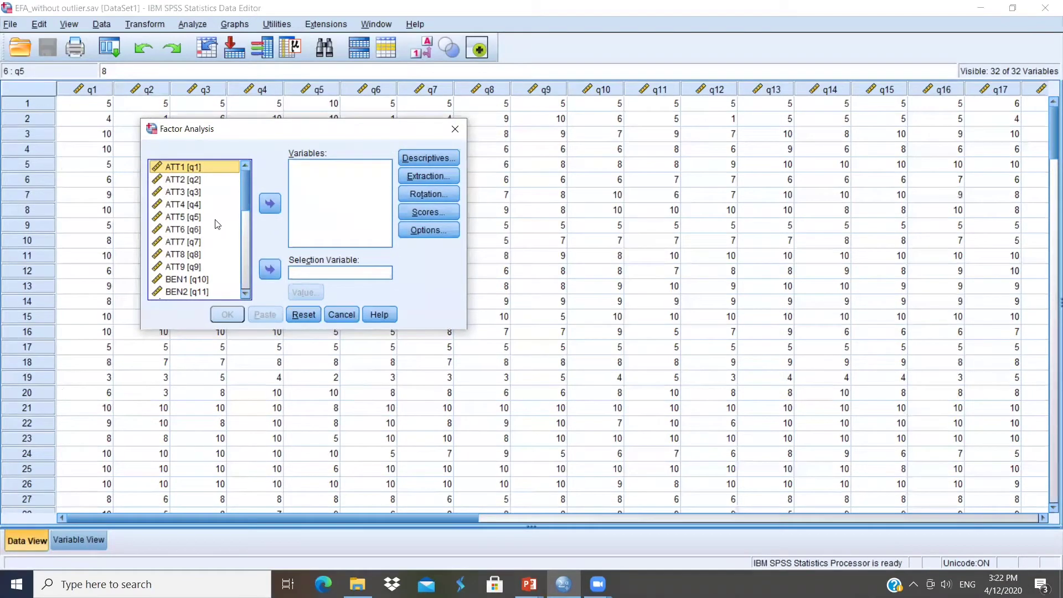
key(ctrl+a)
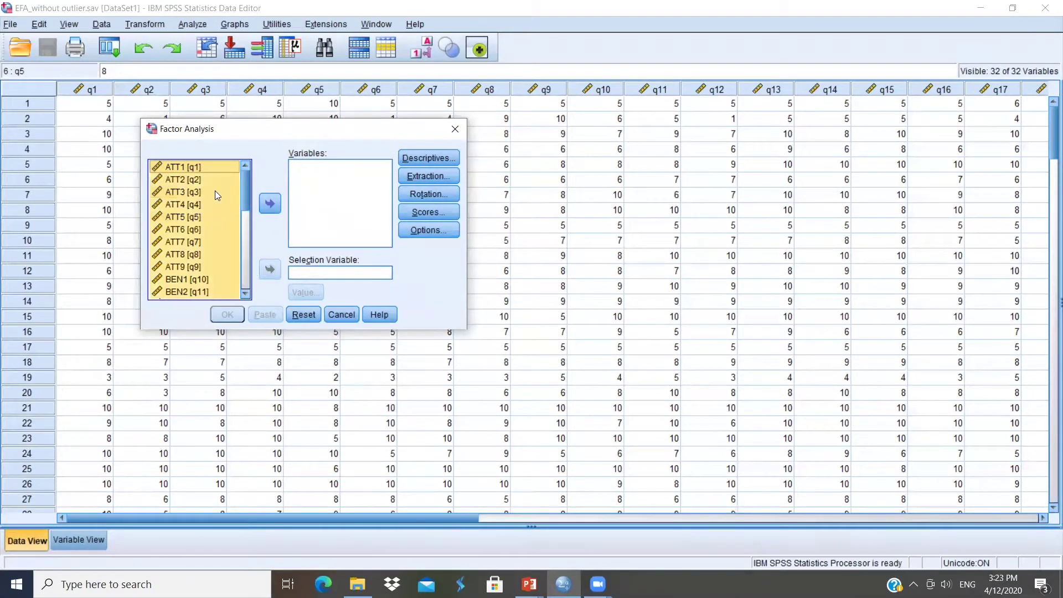
click(271, 204)
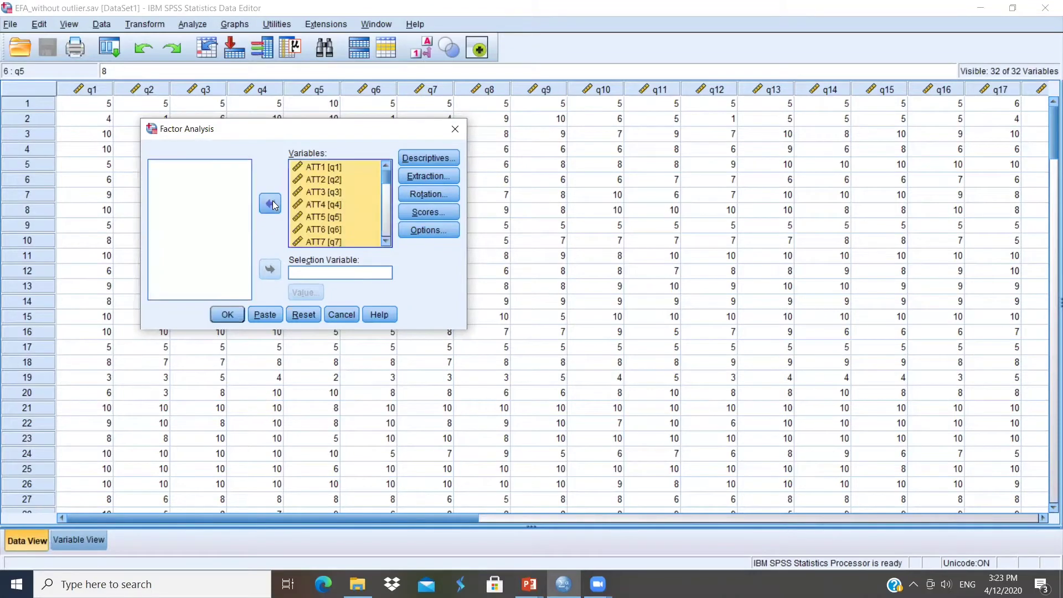
- Request correlation coefficients, significance levels, determinant, and KMO and Bartlett's test as descriptives
click(426, 159)
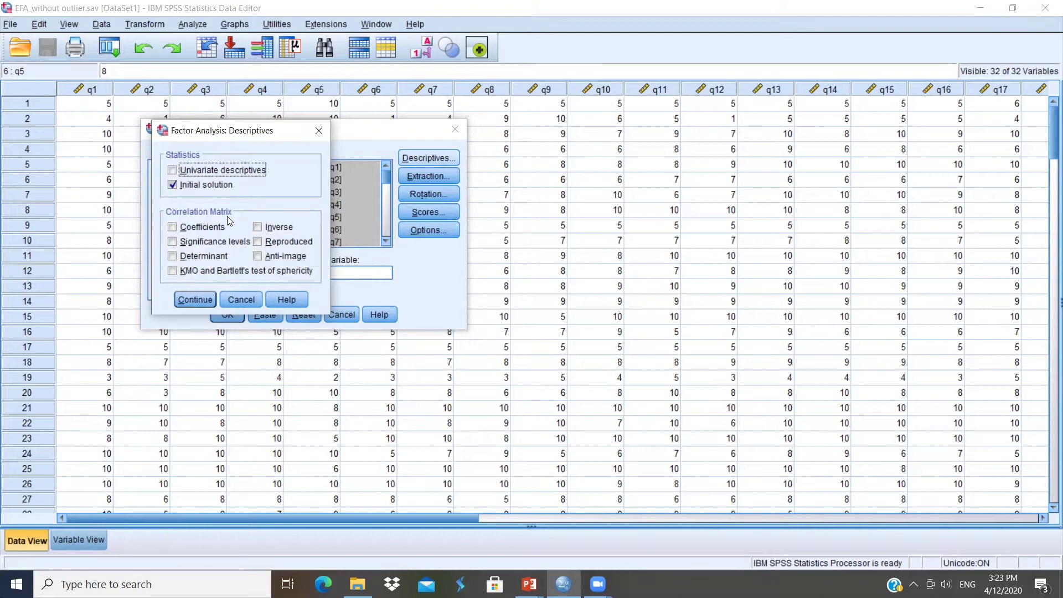
click(173, 228)
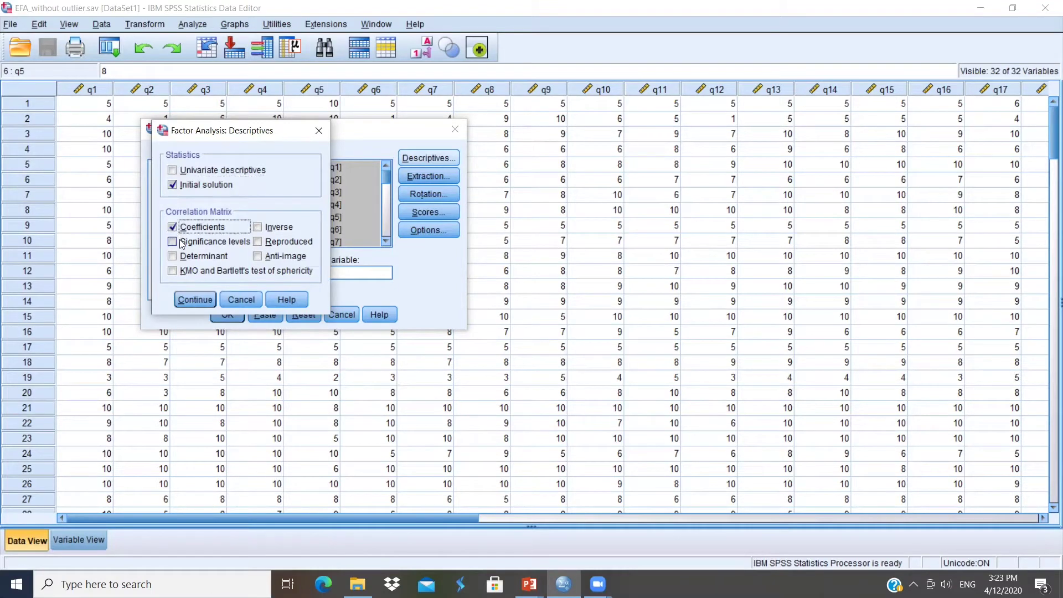
click(173, 243)
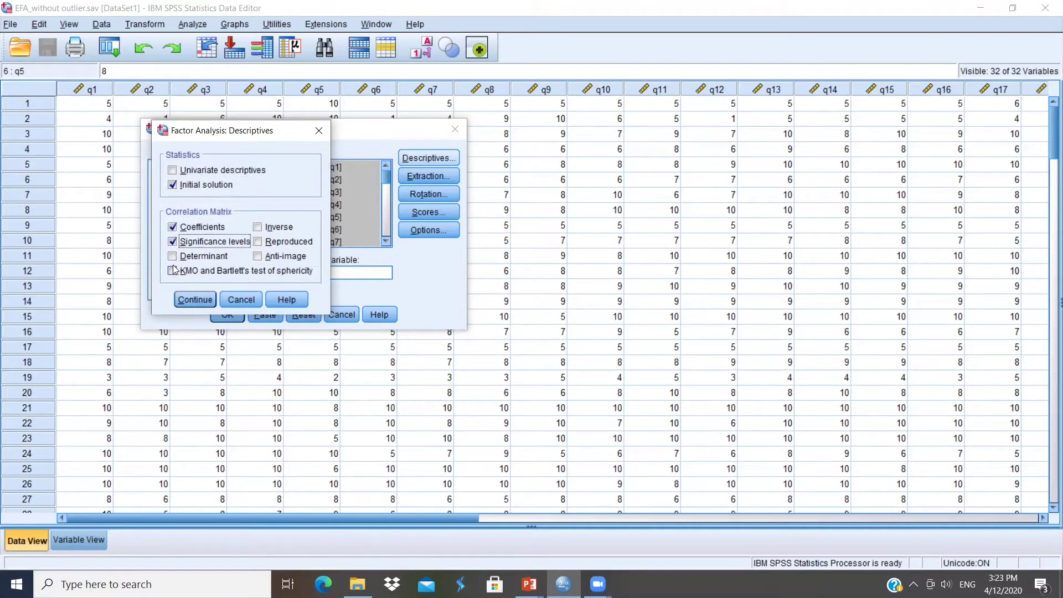
click(172, 256)
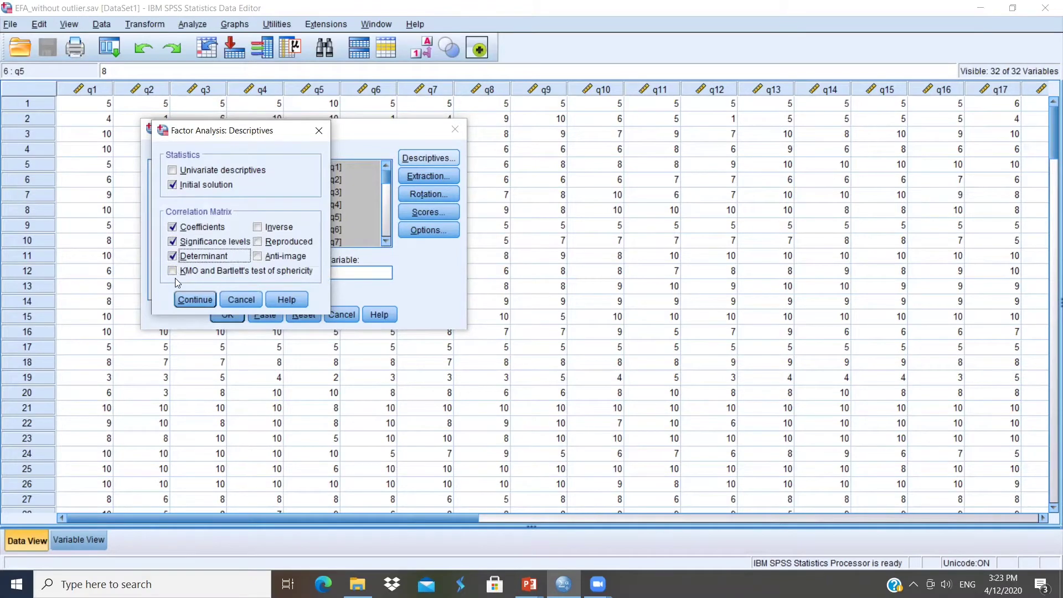
click(173, 271)
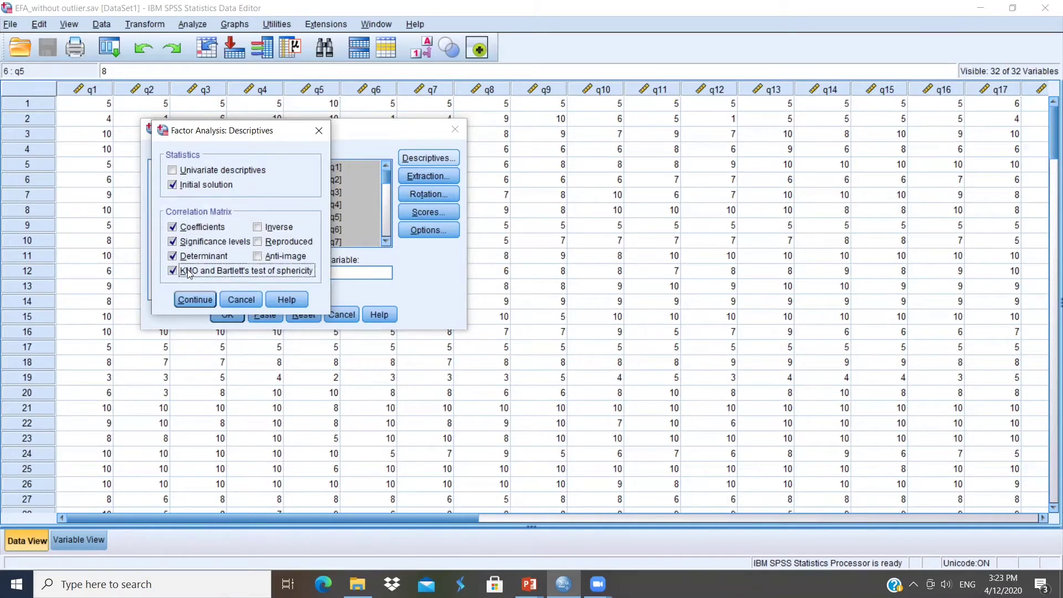
click(195, 299)
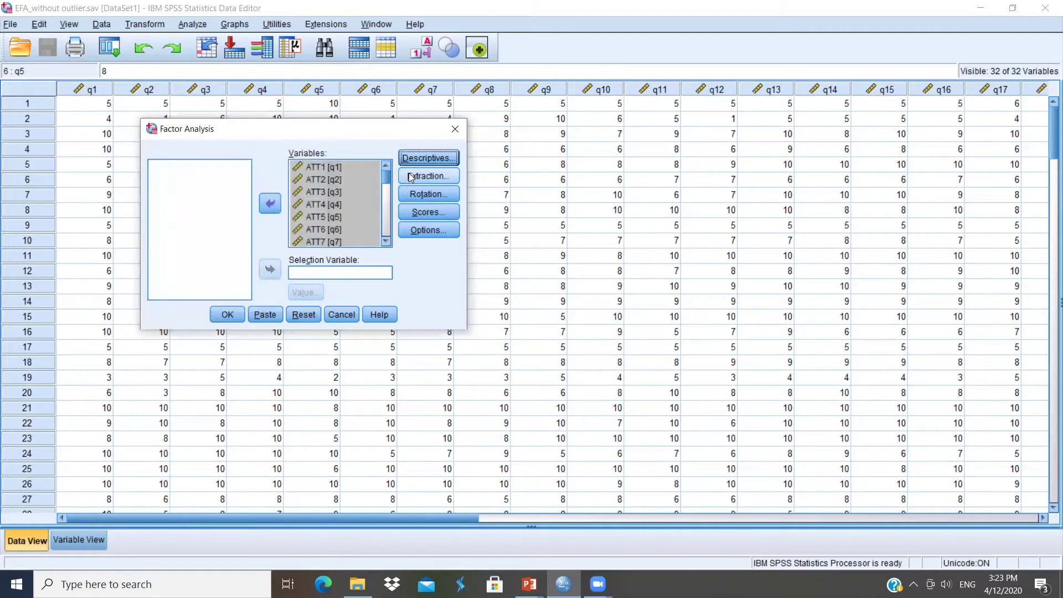
- Set the extraction method to Principal axis factoring and add a scree plot
click(412, 177)
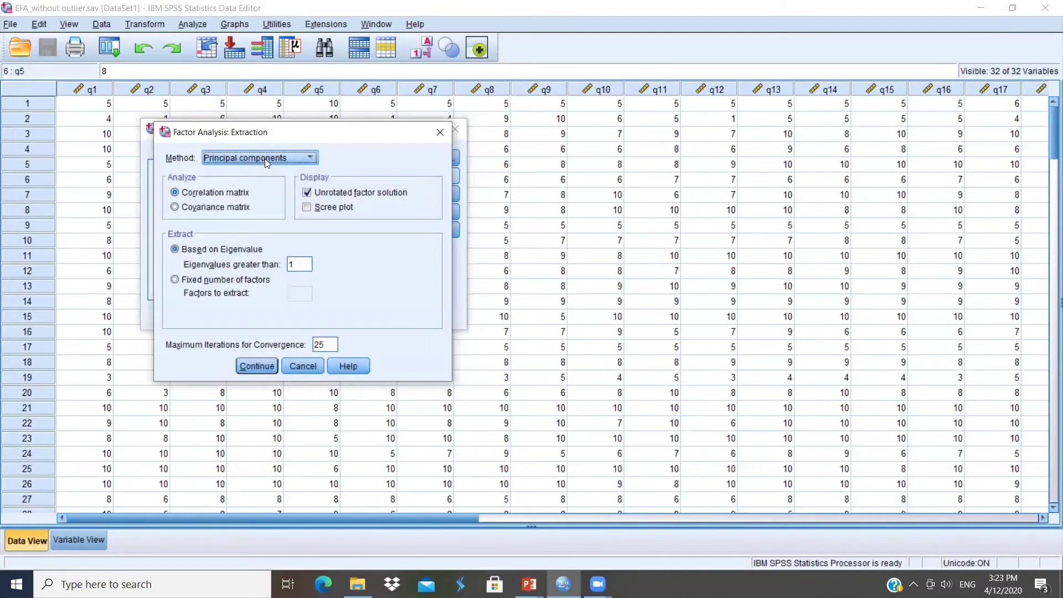
click(309, 157)
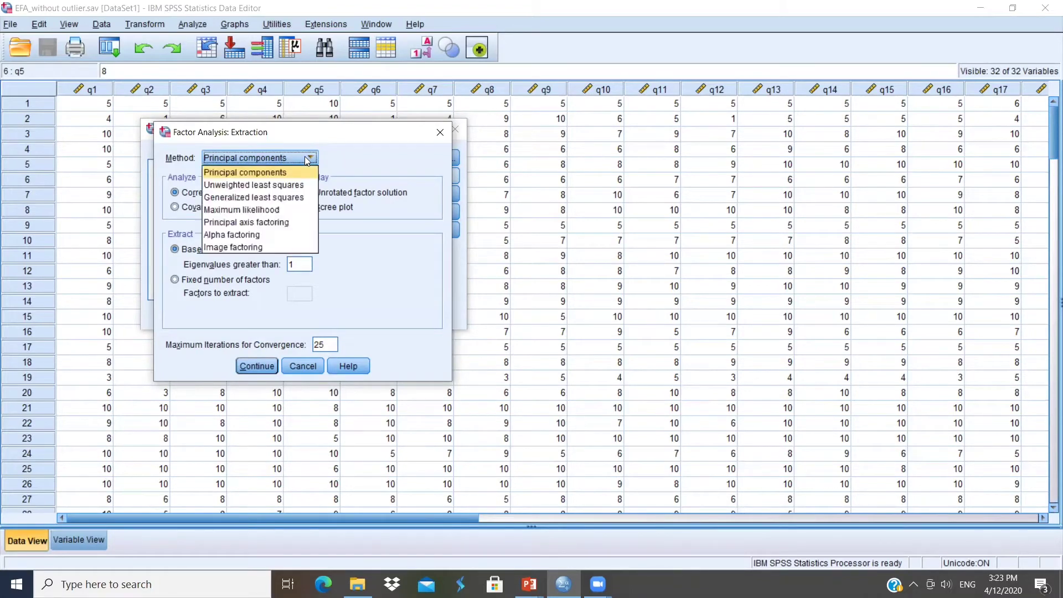
click(267, 224)
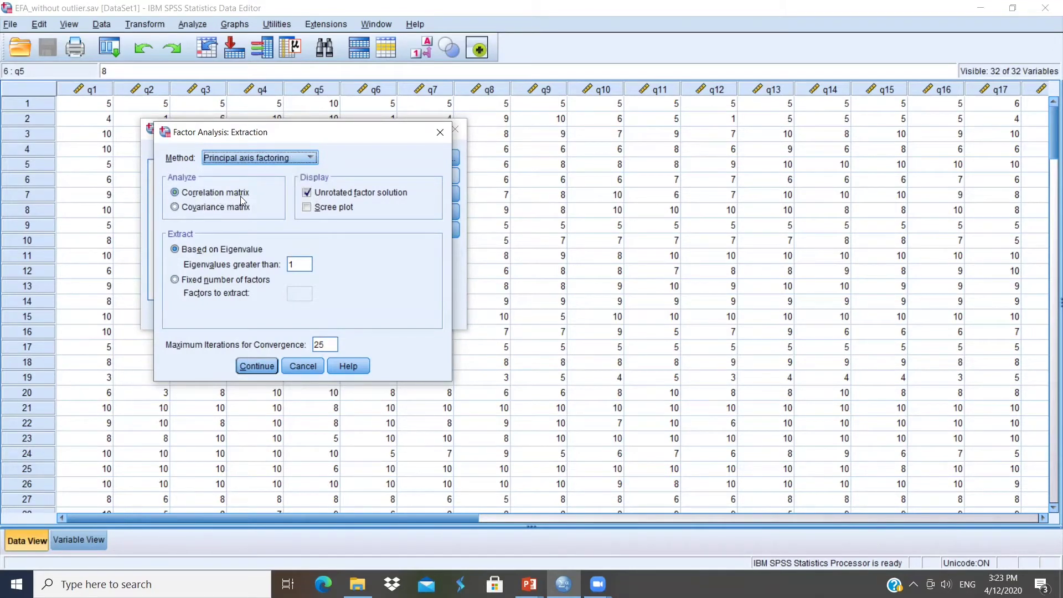
click(307, 210)
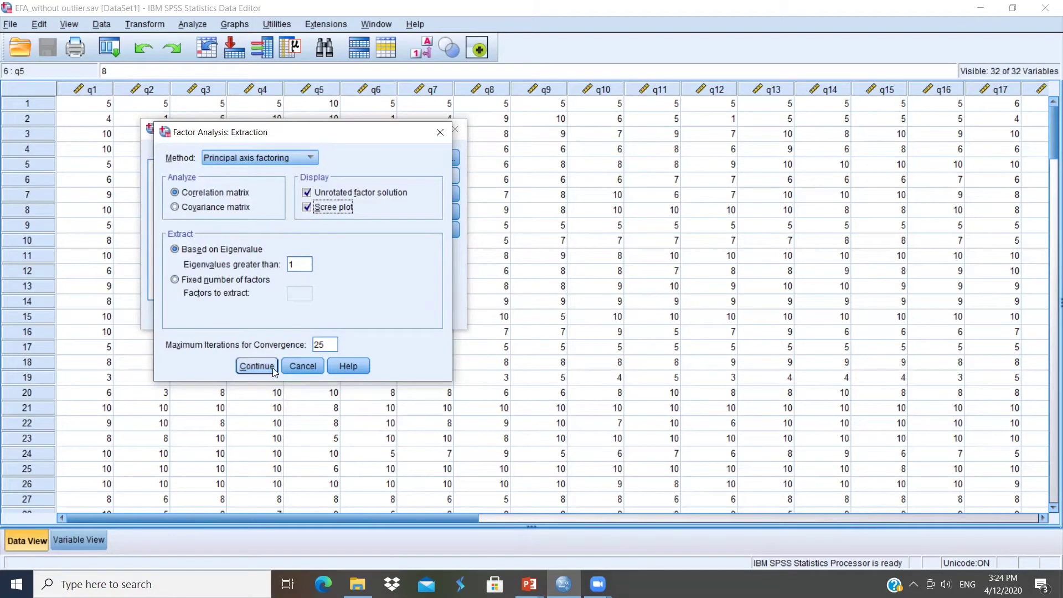
click(258, 366)
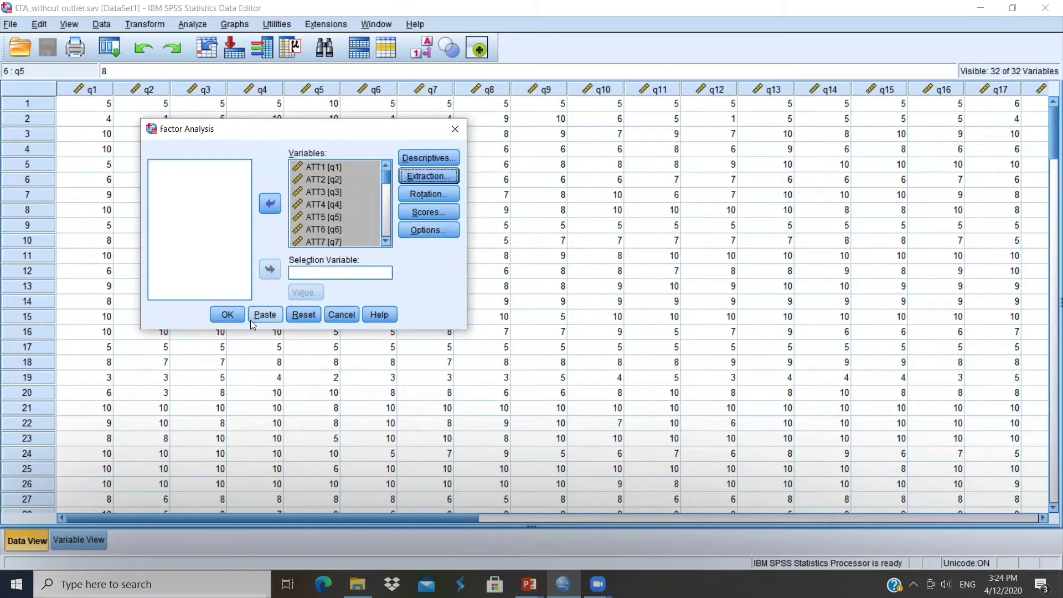
- Run the factor analysis and select the Correlation Matrix table in the output Viewer
click(228, 315)
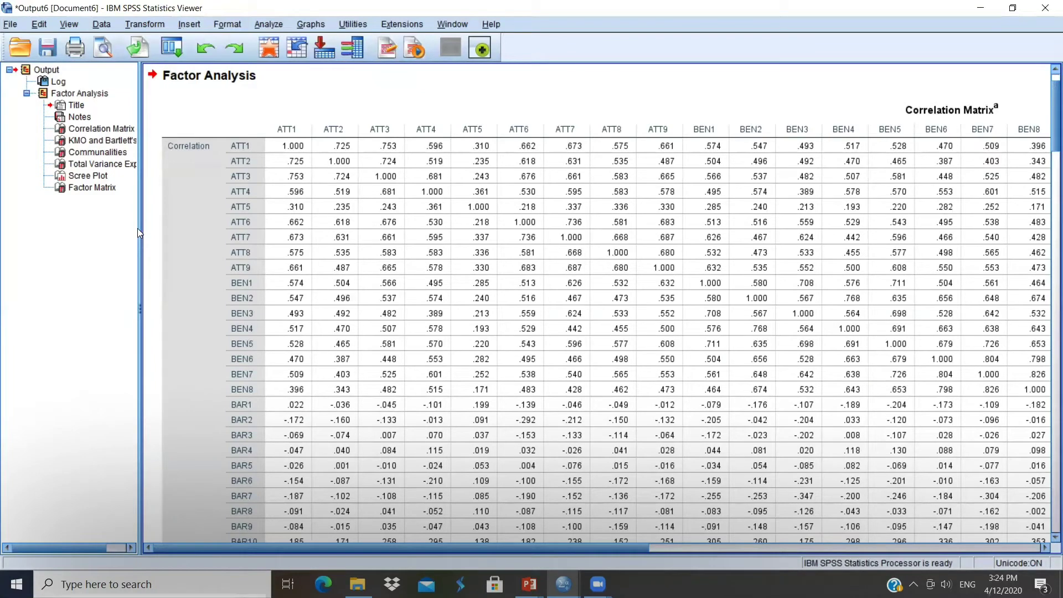
click(194, 211)
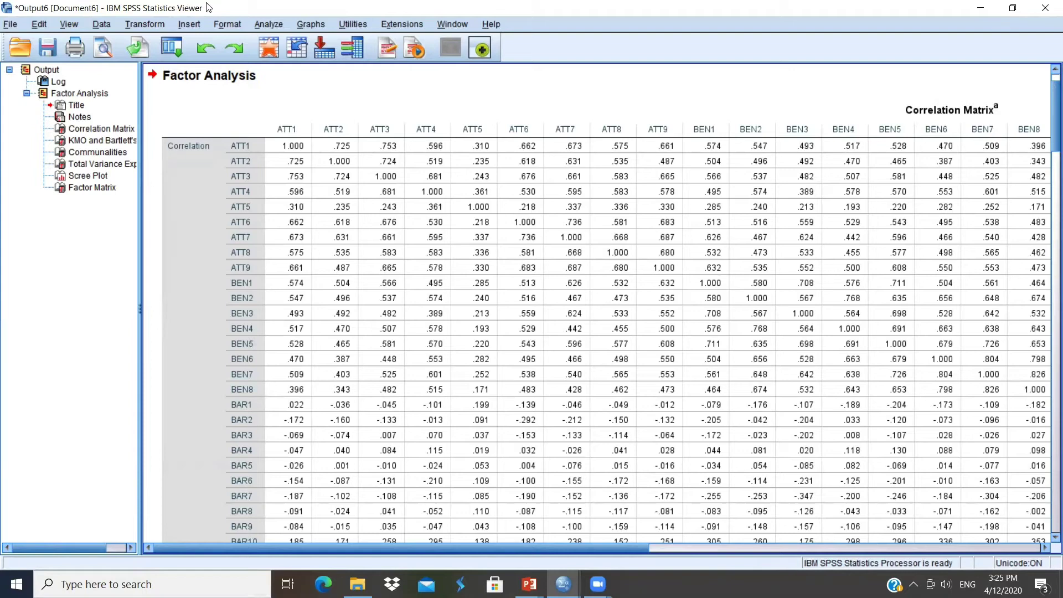
click(288, 165)
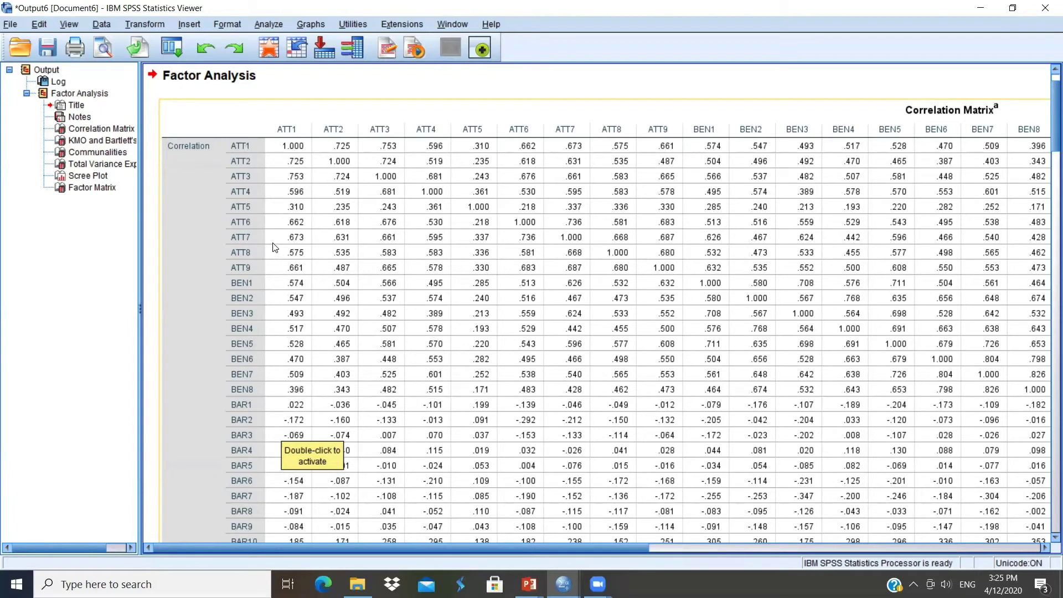
- Step through KMO and Bartlett's, Communalities, Total Variance Explained and Scree Plot to the Factor Matrix
scroll(132, 146, right, 2)
click(131, 145)
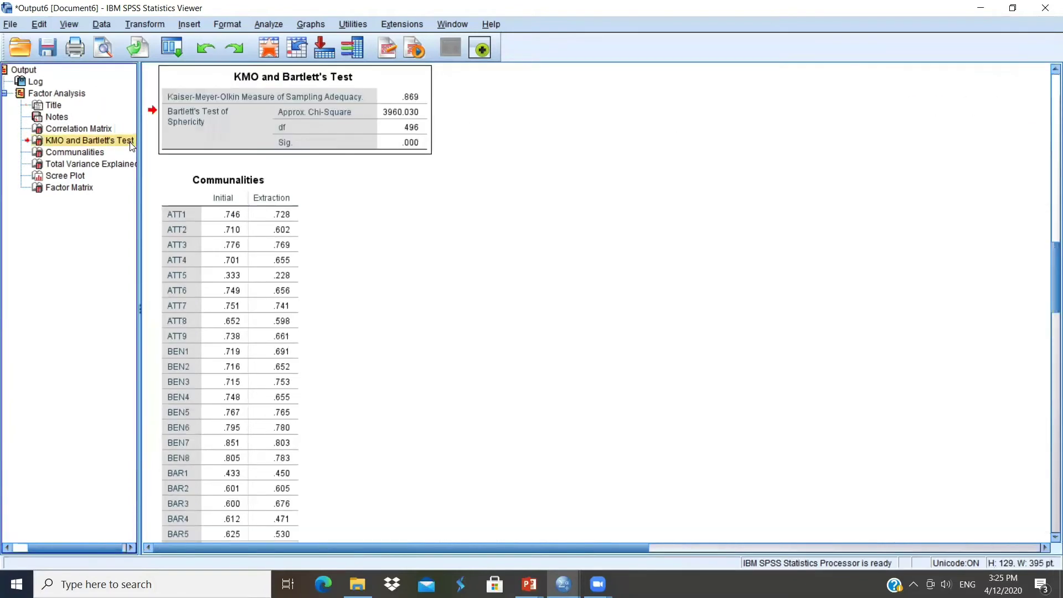
click(101, 155)
click(103, 167)
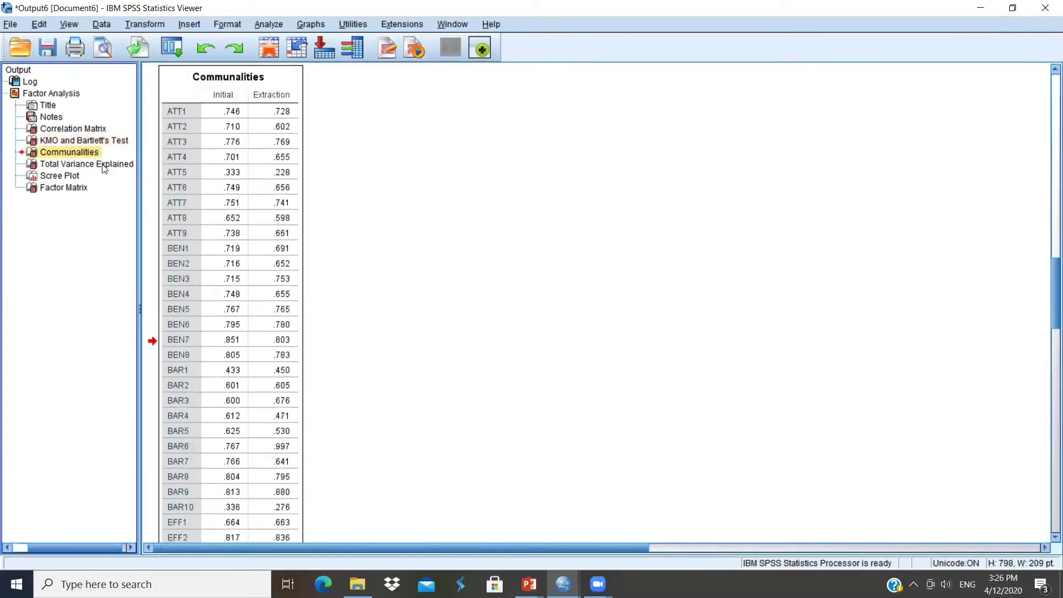
click(67, 177)
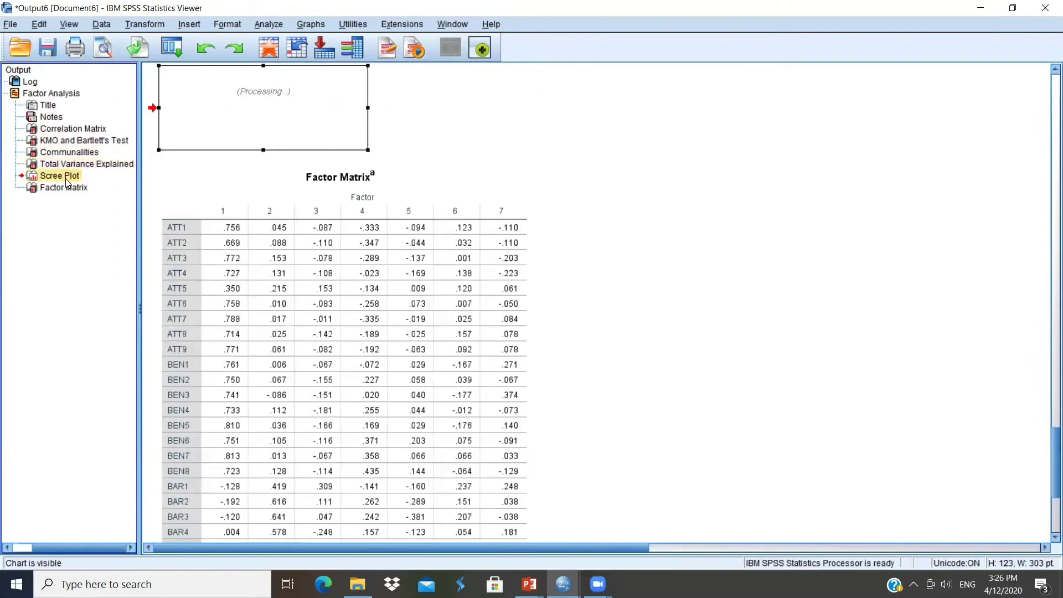
click(80, 191)
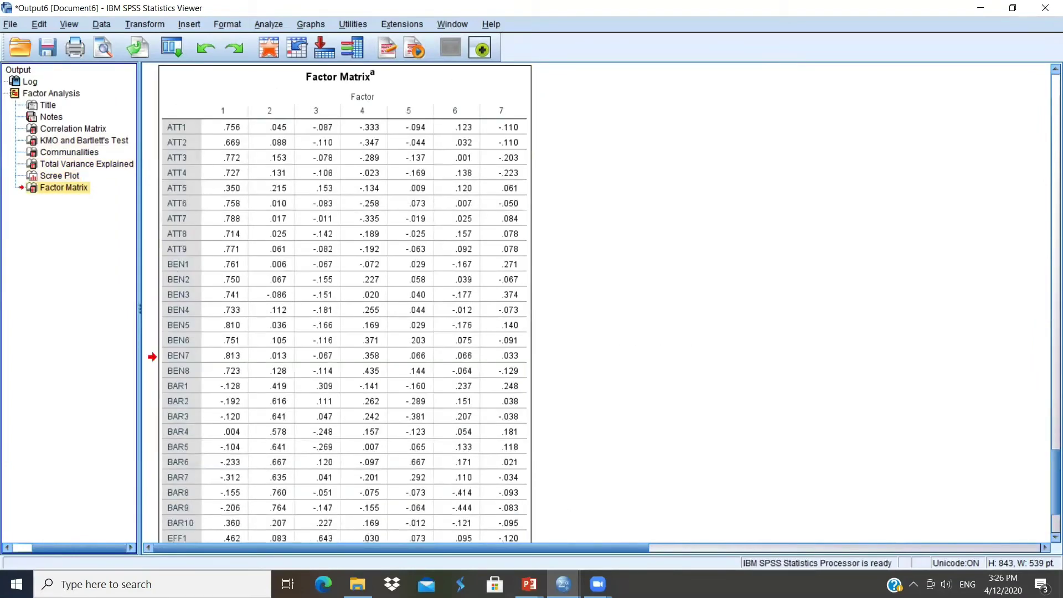